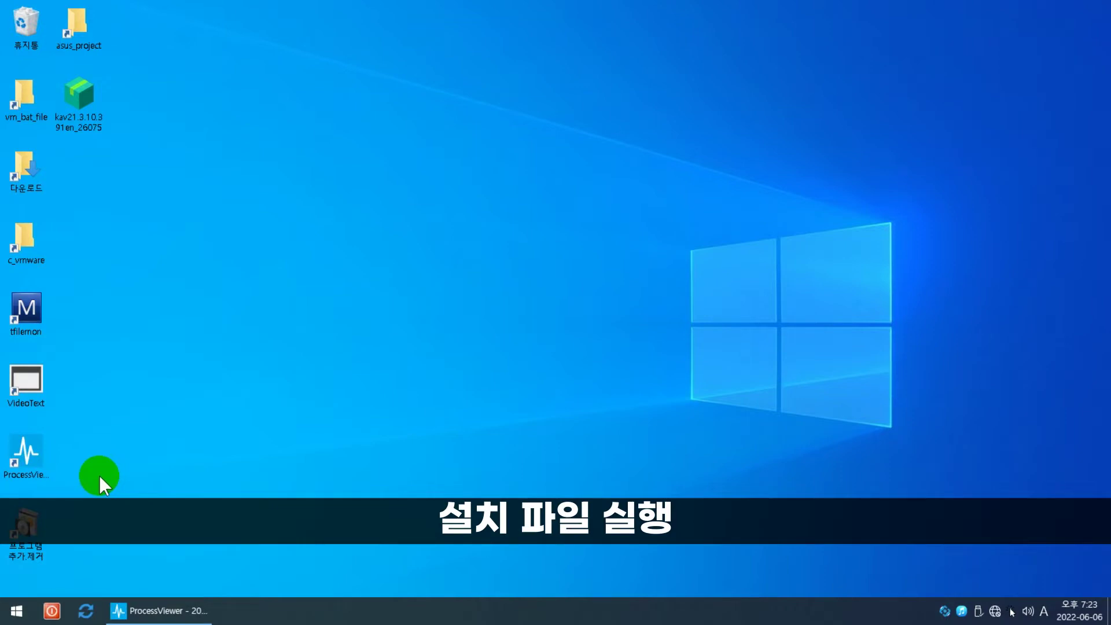
- Install Kaspersky Anti-Virus from the kav21.3.10.391en_26075 installer, including Kaspersky Security Network participation and Kaspersky Password Manager
double_click(89, 95)
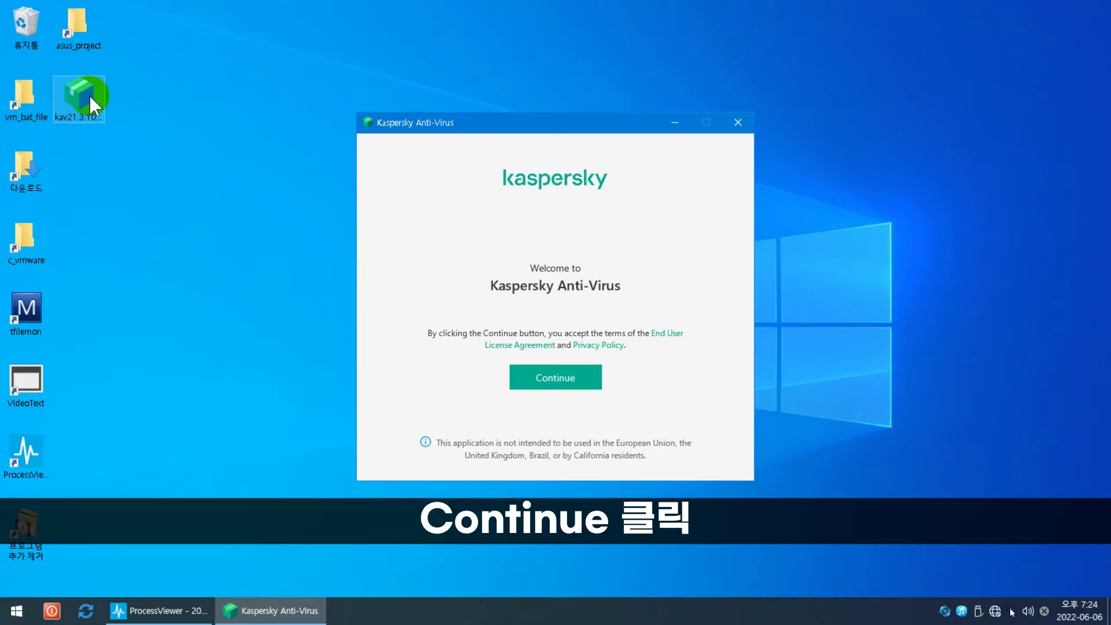
left_click(530, 387)
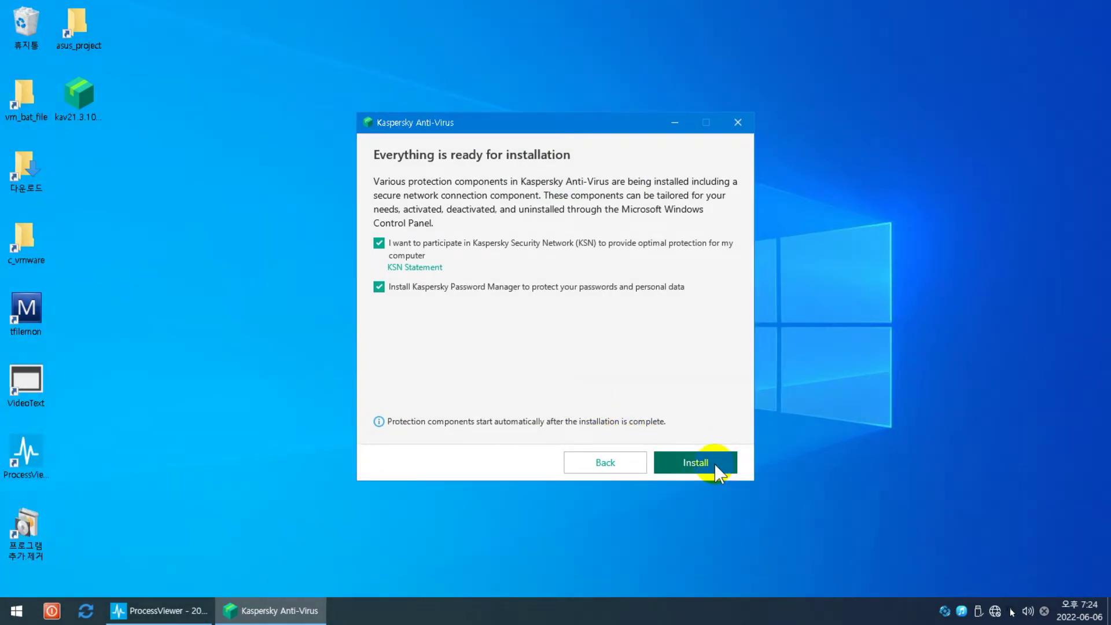
left_click(715, 463)
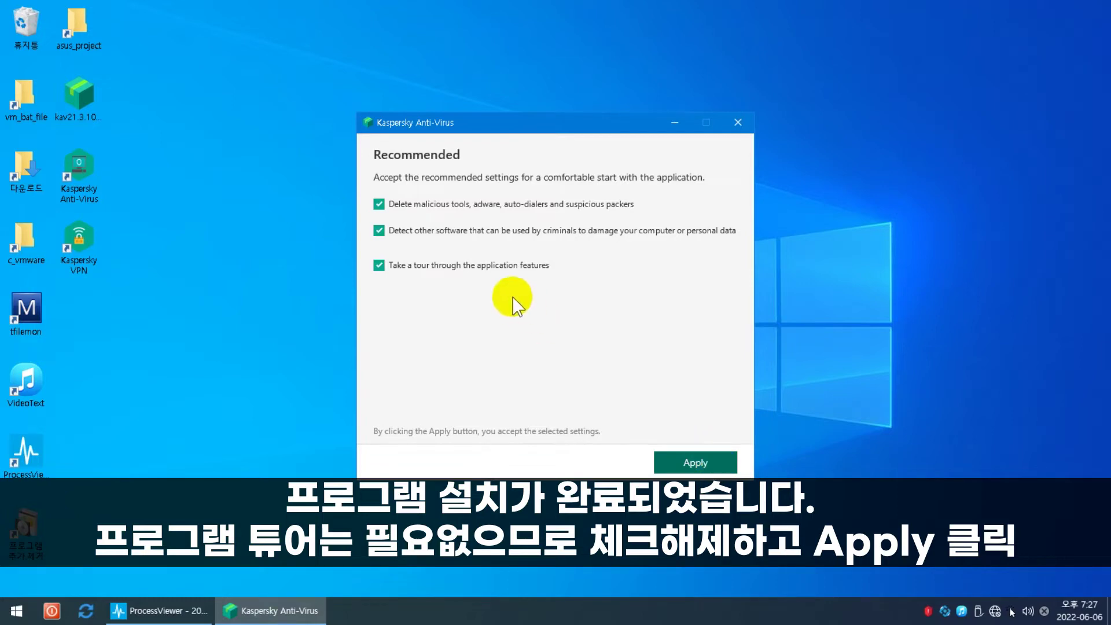
- Apply the recommended protection settings without the tour of the application features, and finish the setup
left_click(504, 266)
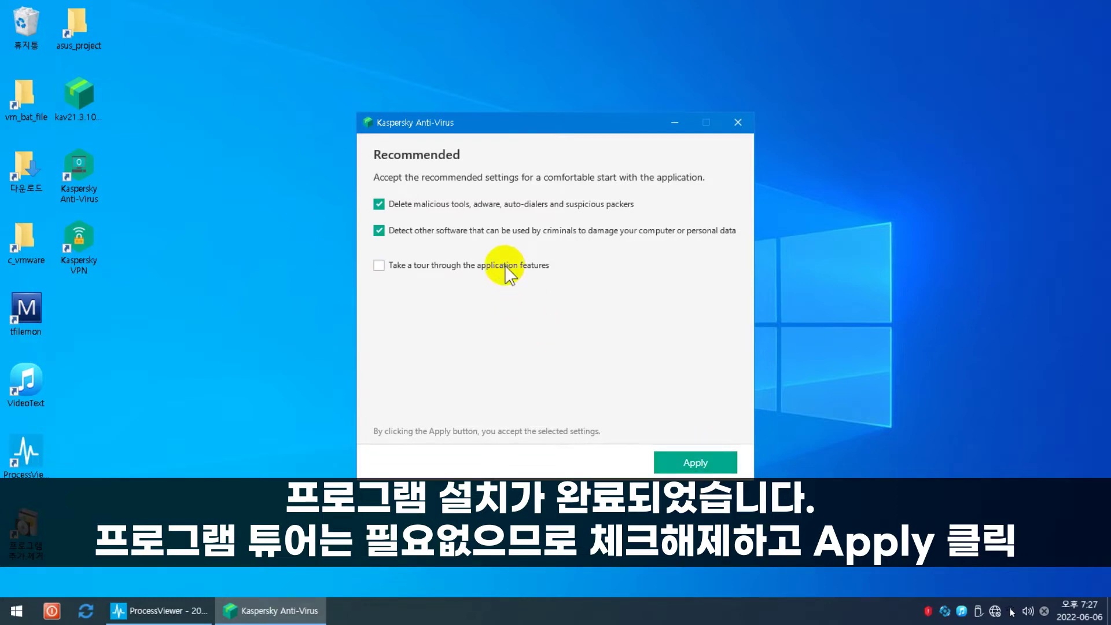
left_click(675, 465)
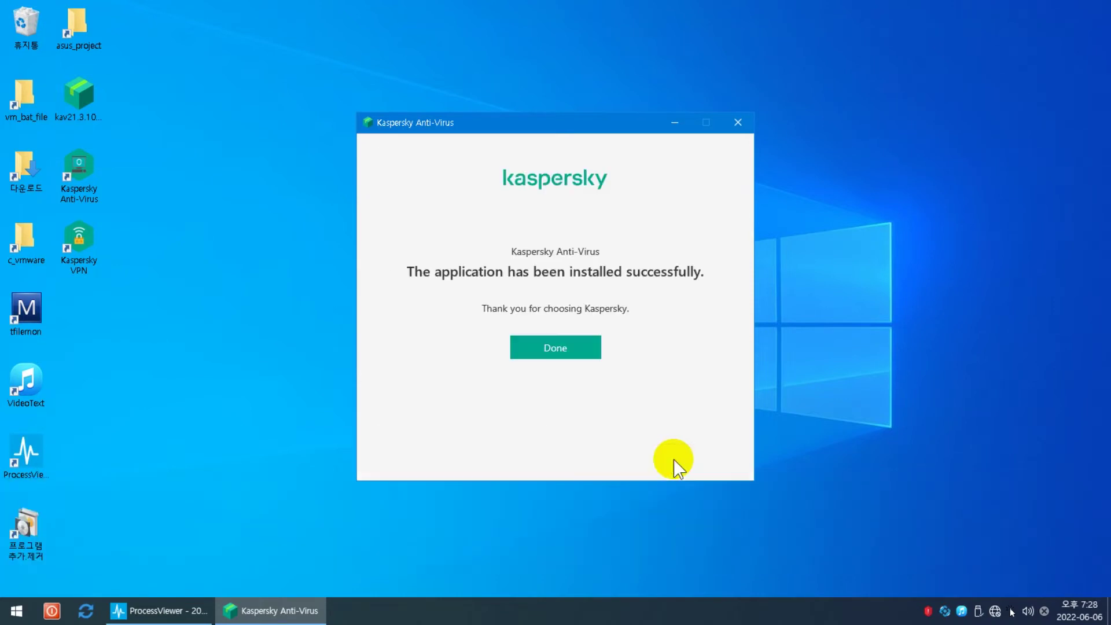
left_click(529, 352)
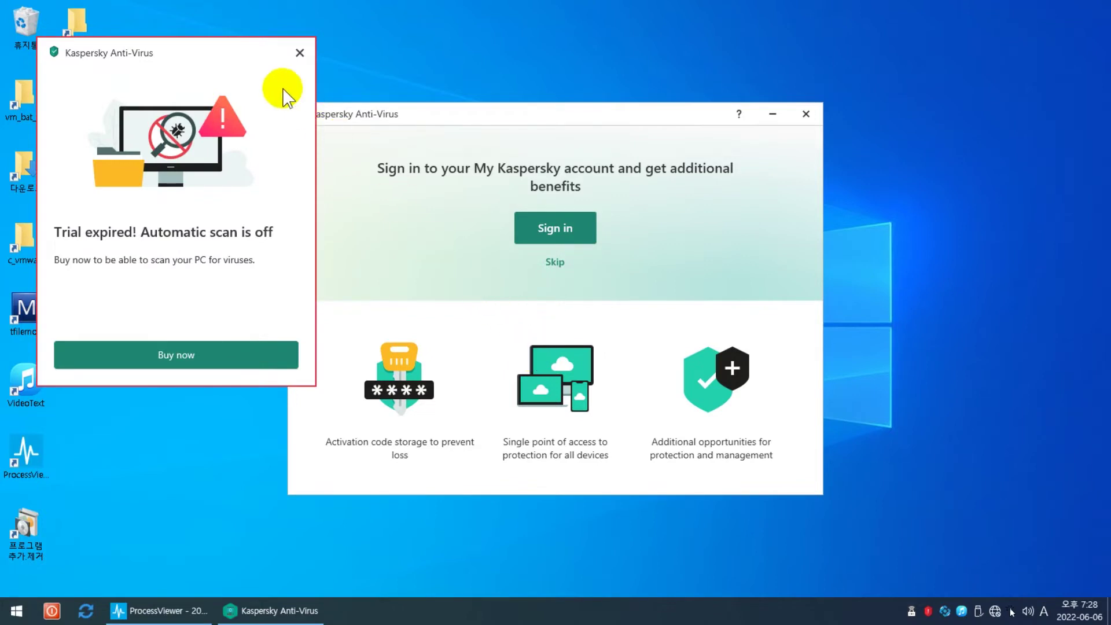
- Dismiss the trial notification and complete activation without signing in to My Kaspersky, closing the application window
left_click(298, 55)
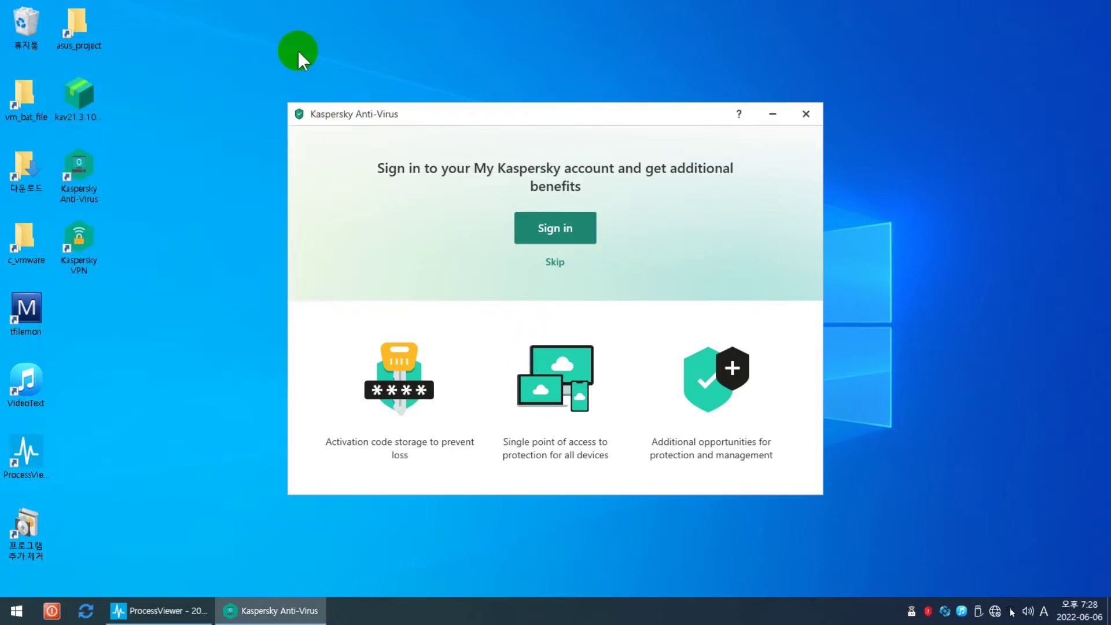
left_click(553, 263)
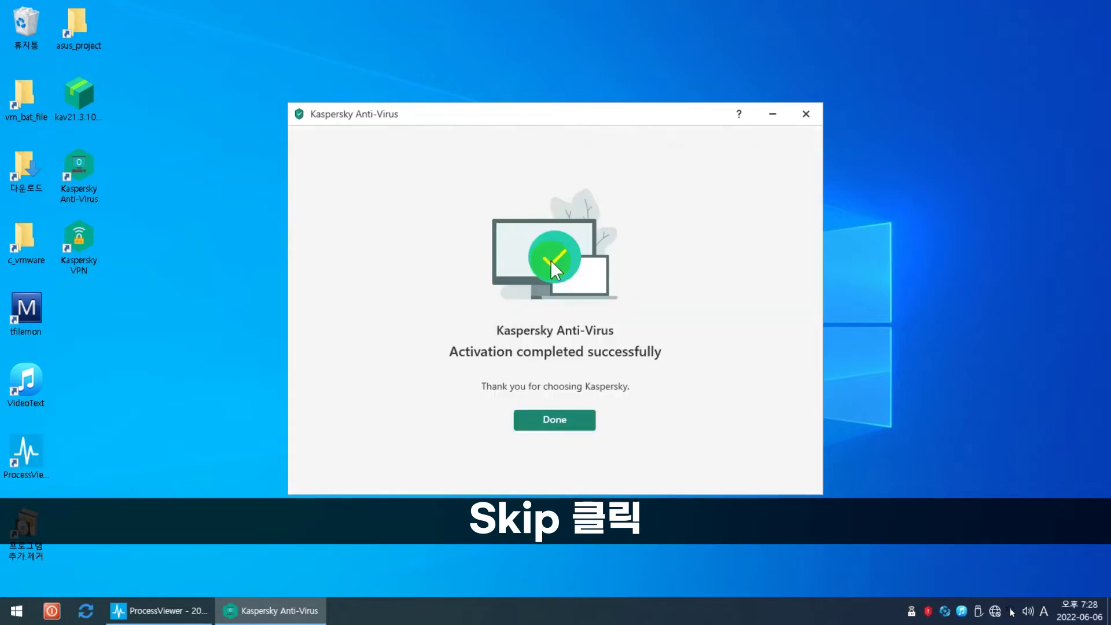
left_click(547, 426)
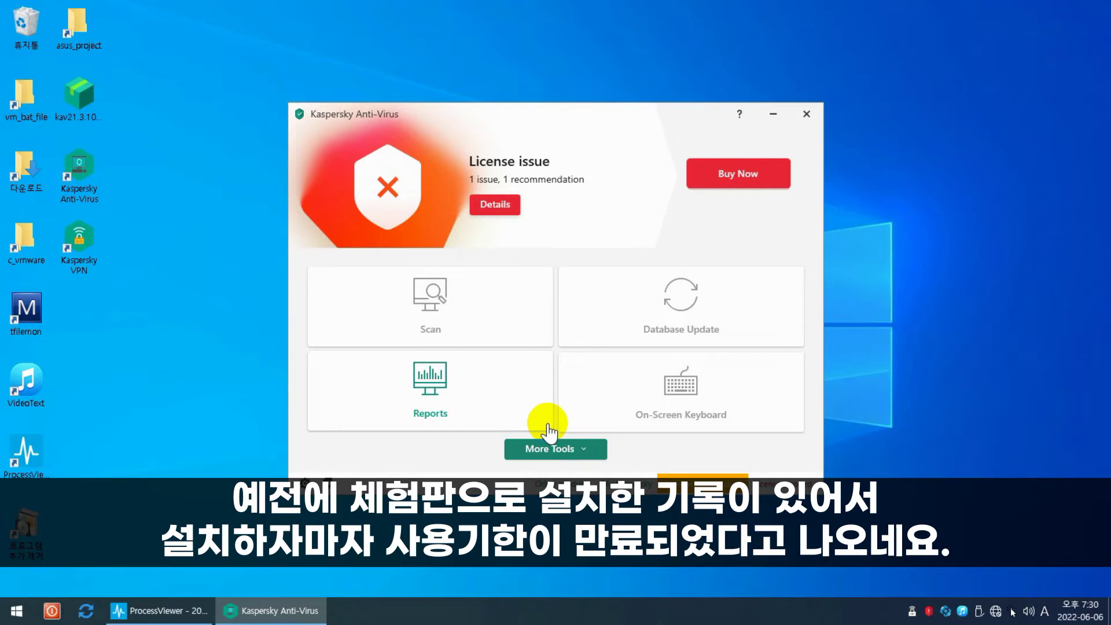
left_click(805, 116)
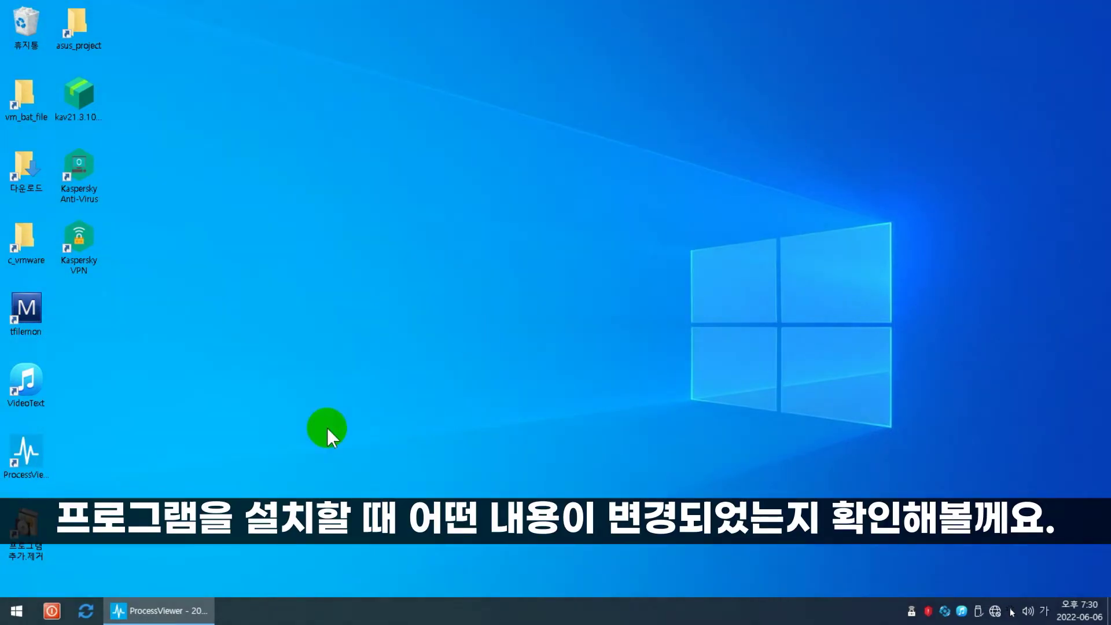
- List the system changes made by the installation in ProcessViewer and examine the processes, services and drivers
left_click(169, 612)
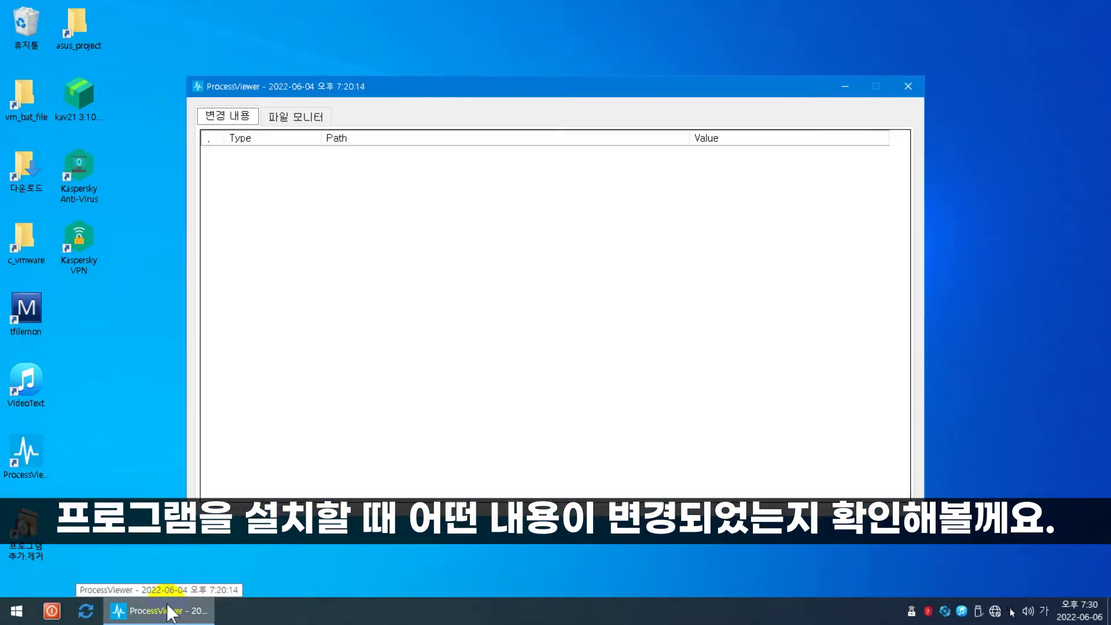
right_click(301, 275)
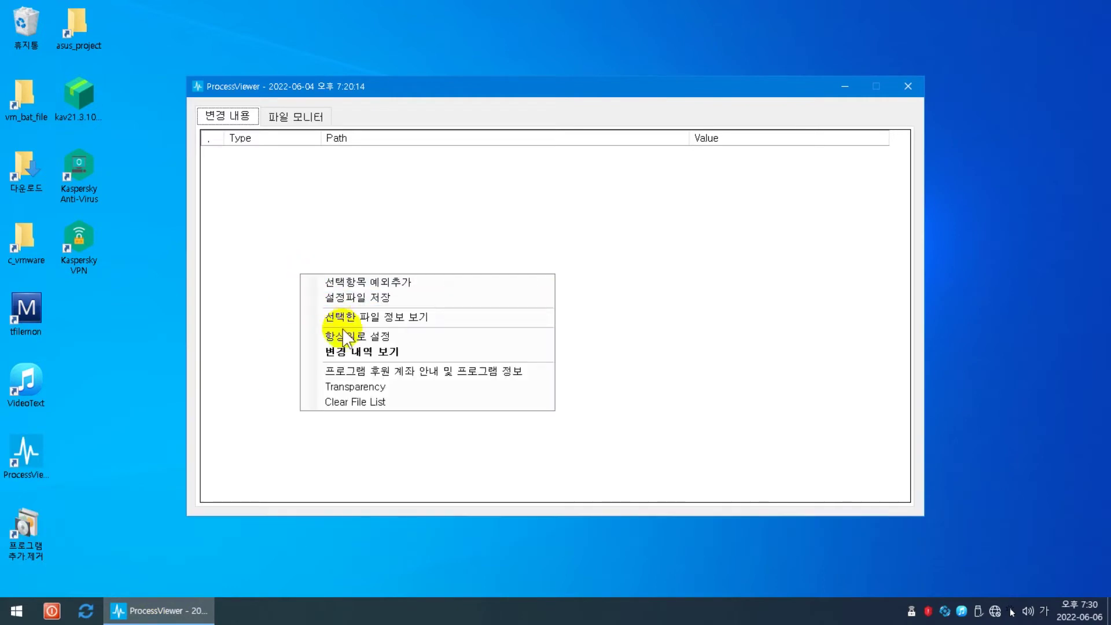
left_click(354, 349)
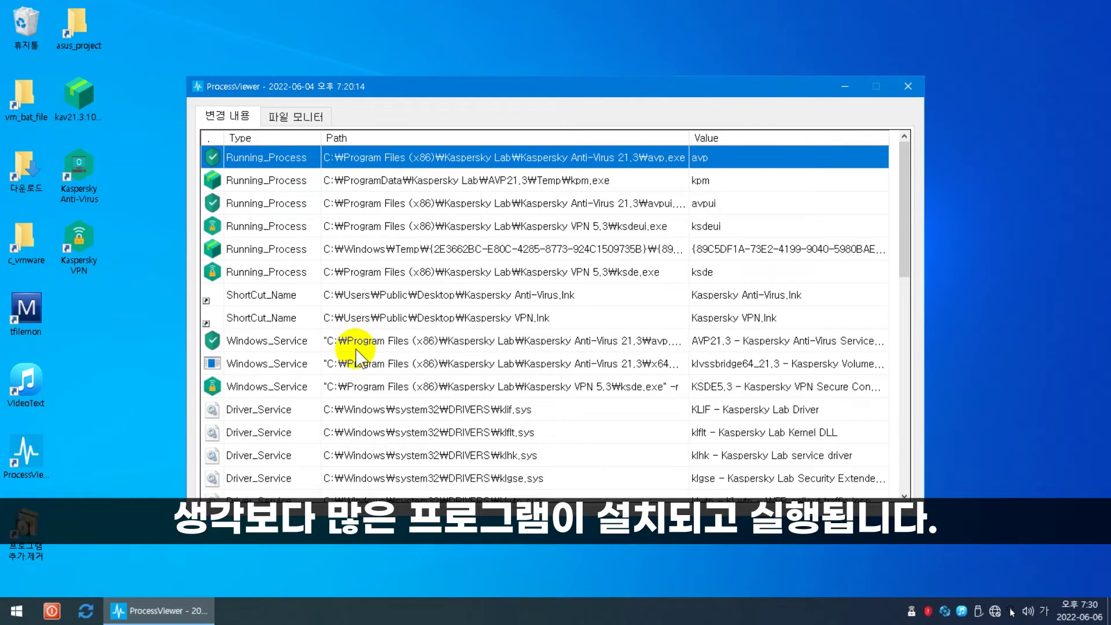
left_click(904, 342)
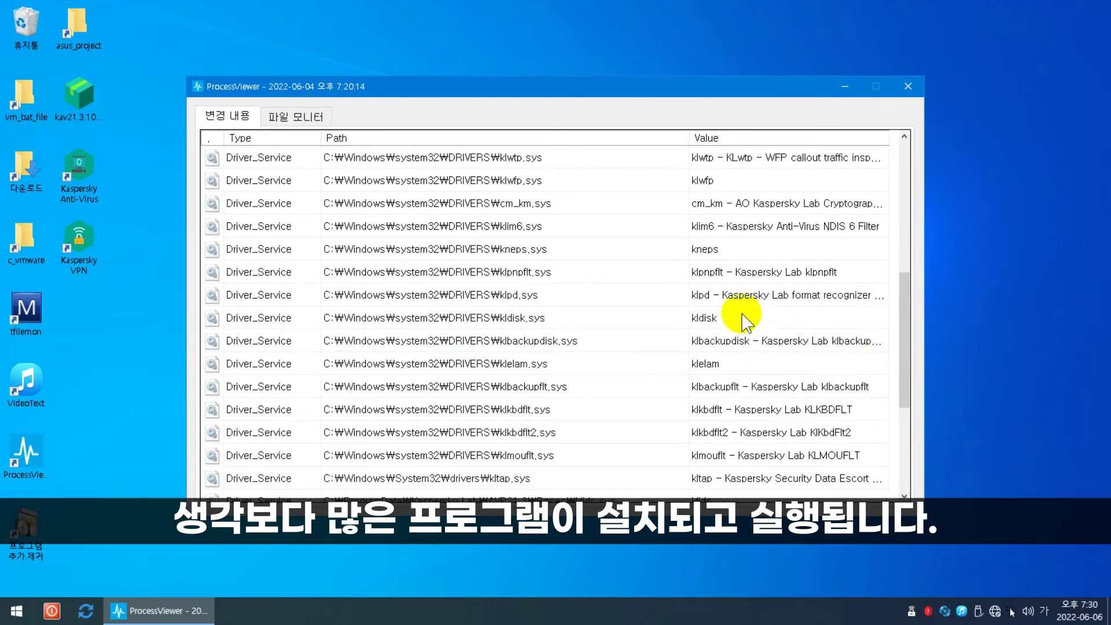
- Examine the monitored files that the installation created in ProcessViewer, and close the program
left_click(302, 116)
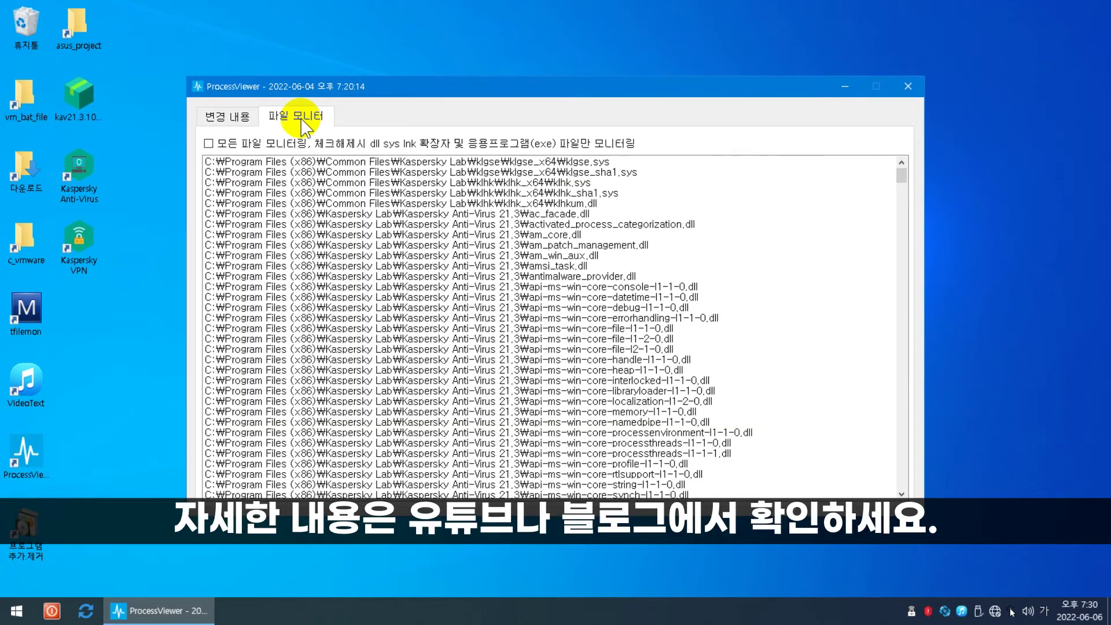
left_click_drag(900, 173, 901, 239)
left_click_drag(899, 302, 884, 493)
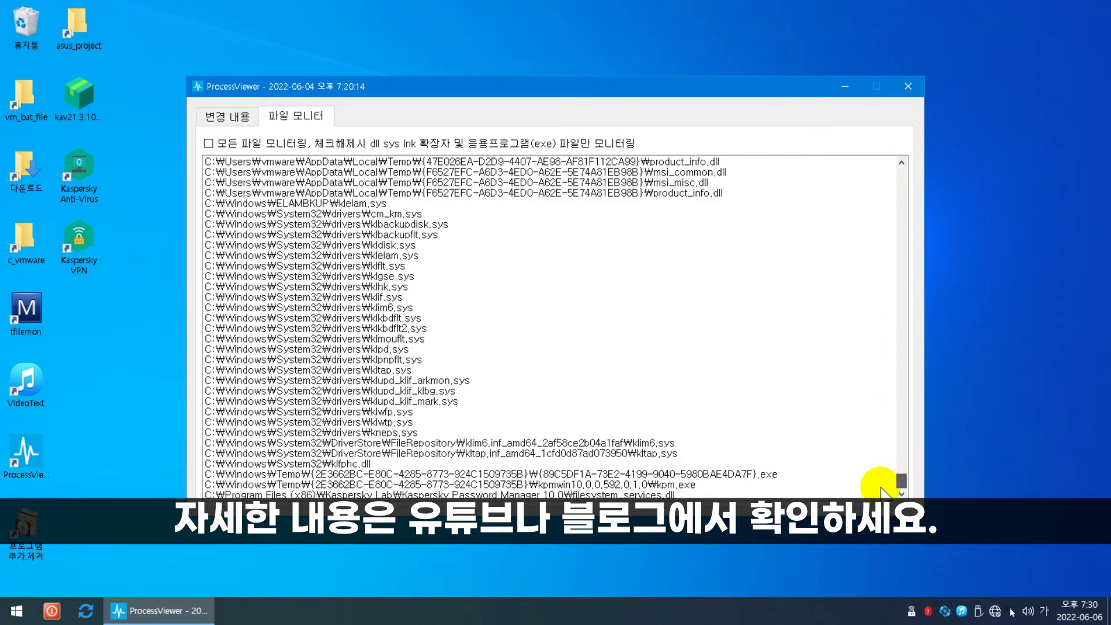
left_click(900, 188)
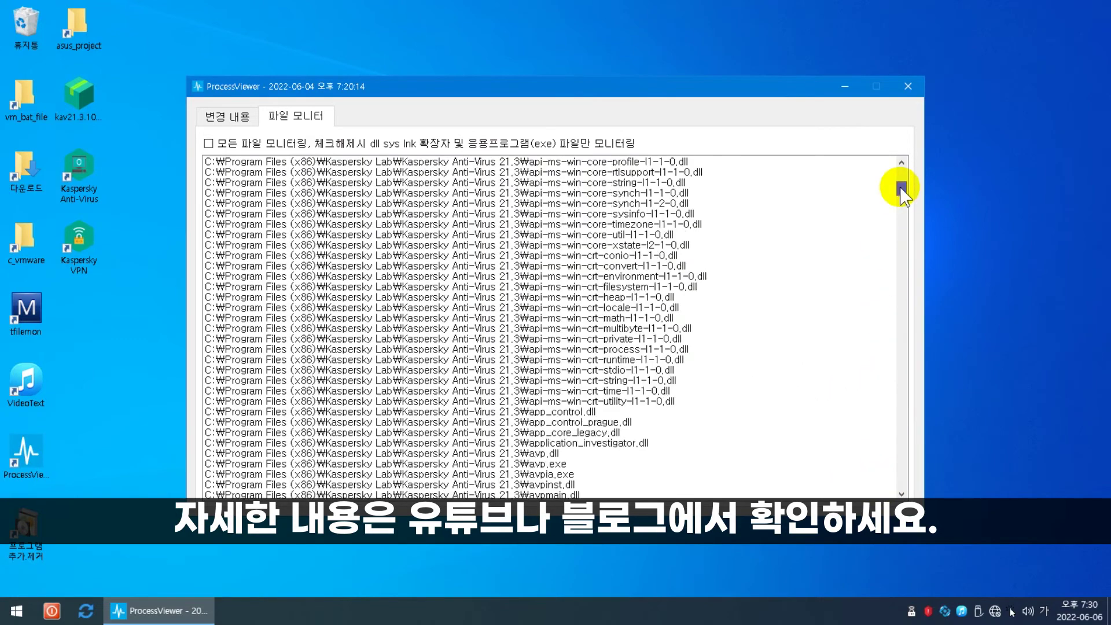
left_click(907, 86)
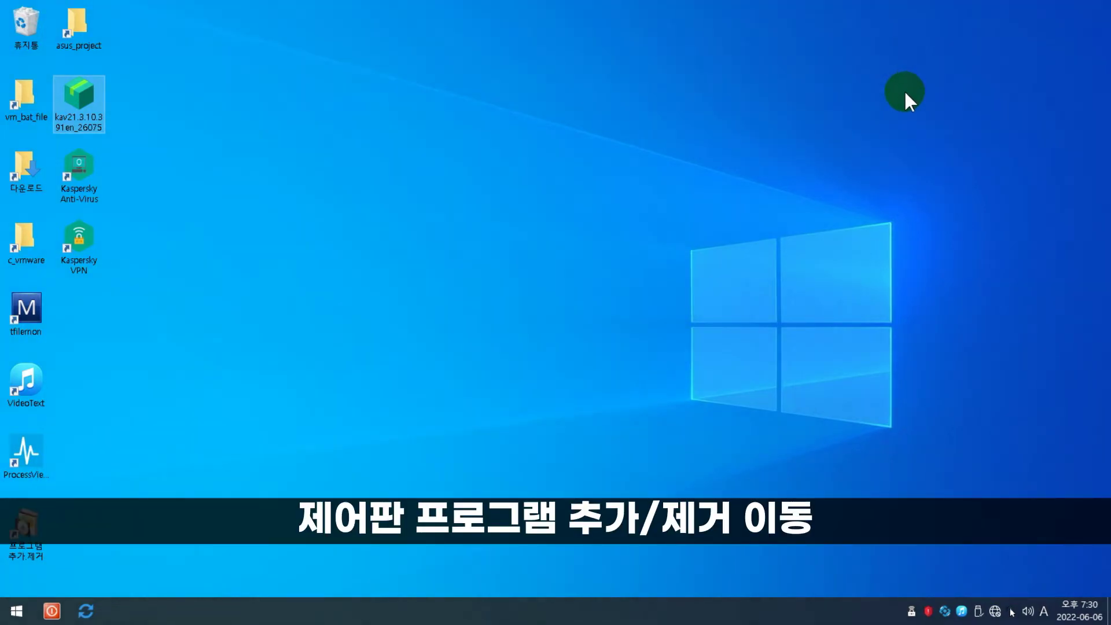
- Uninstall Kaspersky Anti-Virus through Windows Programs and Features, saving only the license information and declining the immediate restart
left_click(29, 524)
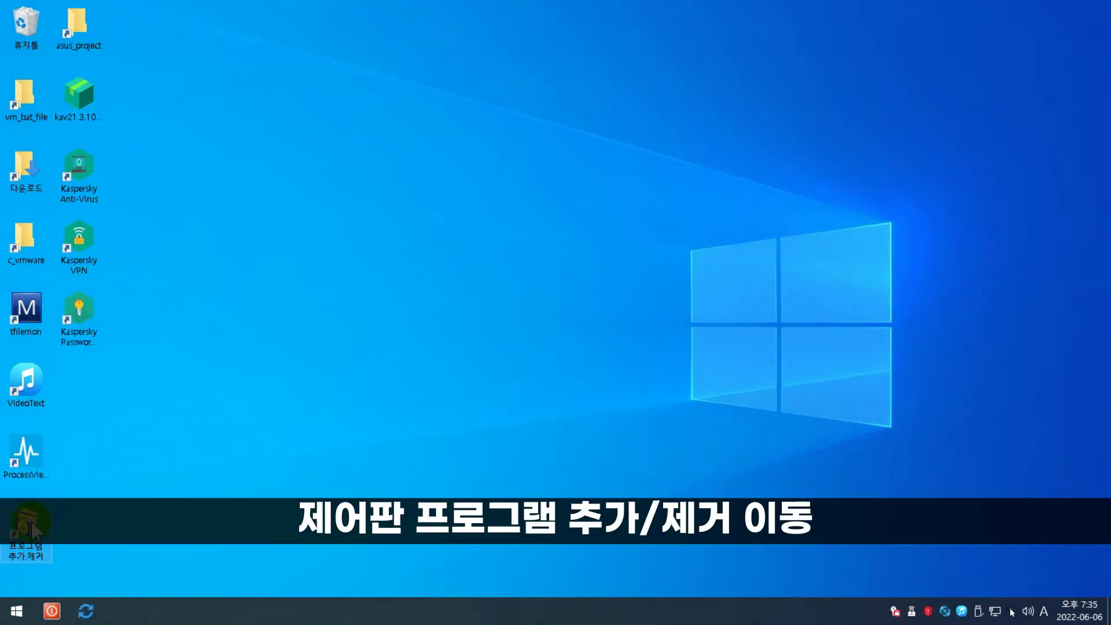
double_click(31, 522)
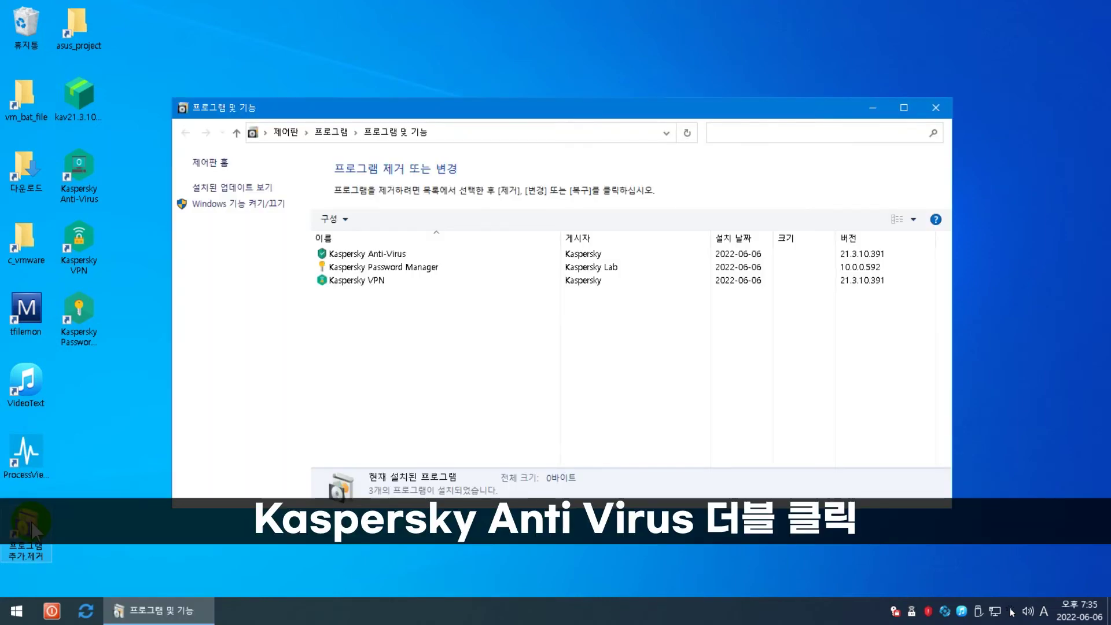
left_click(383, 259)
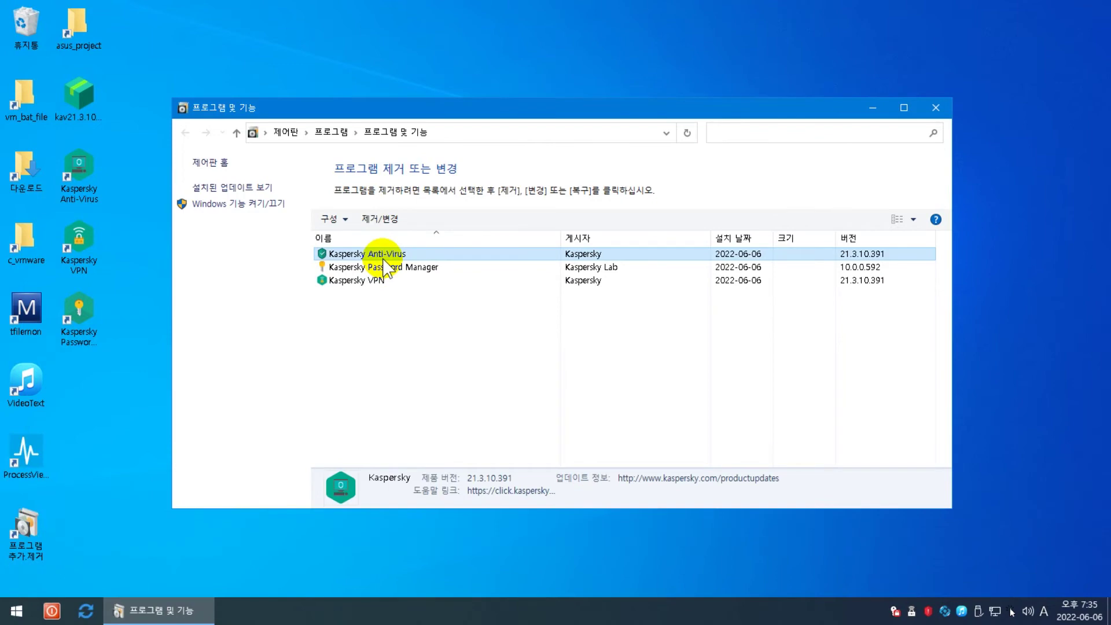
double_click(383, 258)
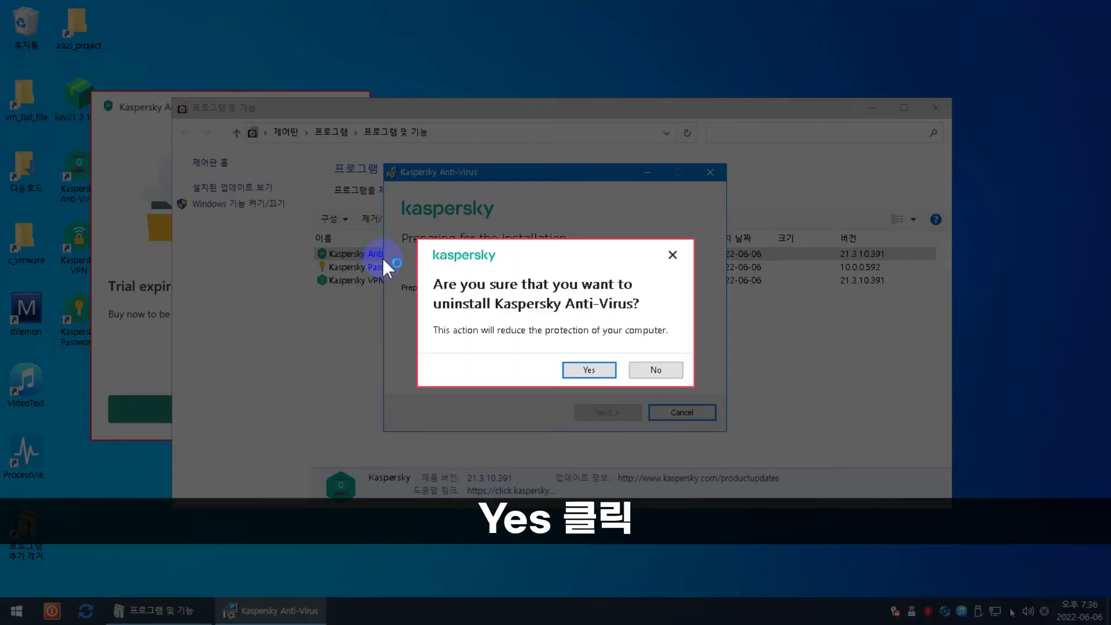
left_click(576, 370)
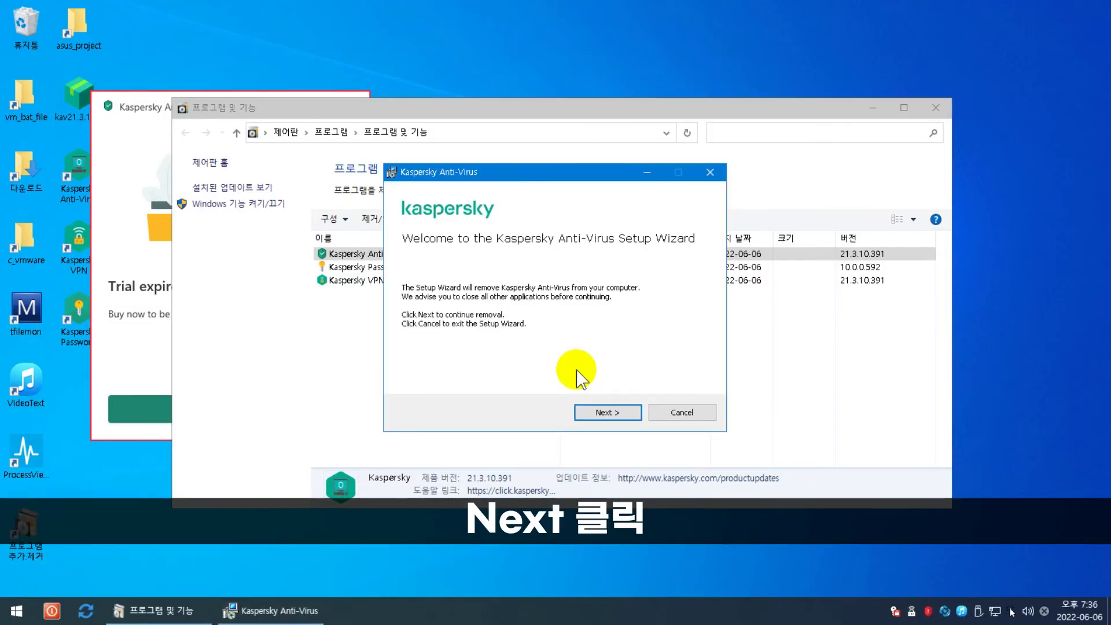
left_click(613, 413)
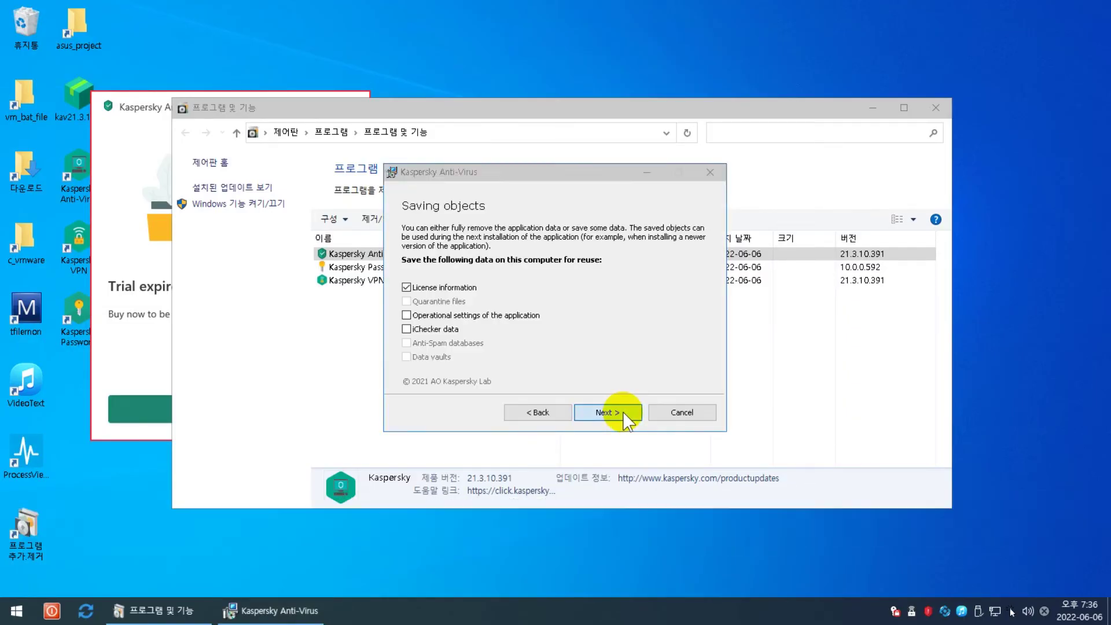
left_click(624, 413)
left_click(624, 412)
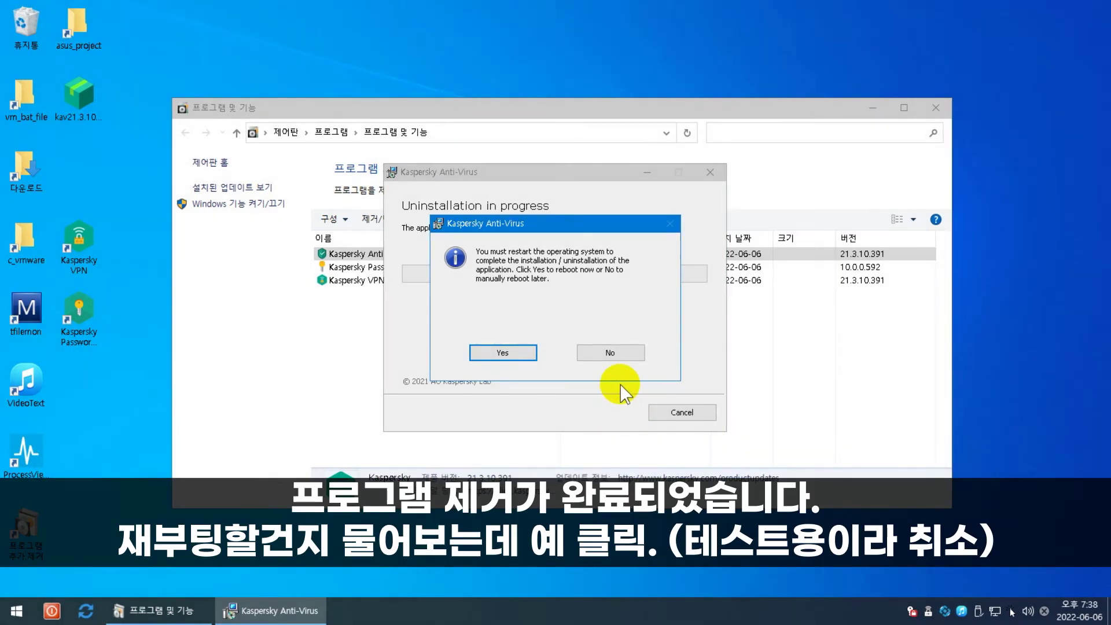
left_click(627, 348)
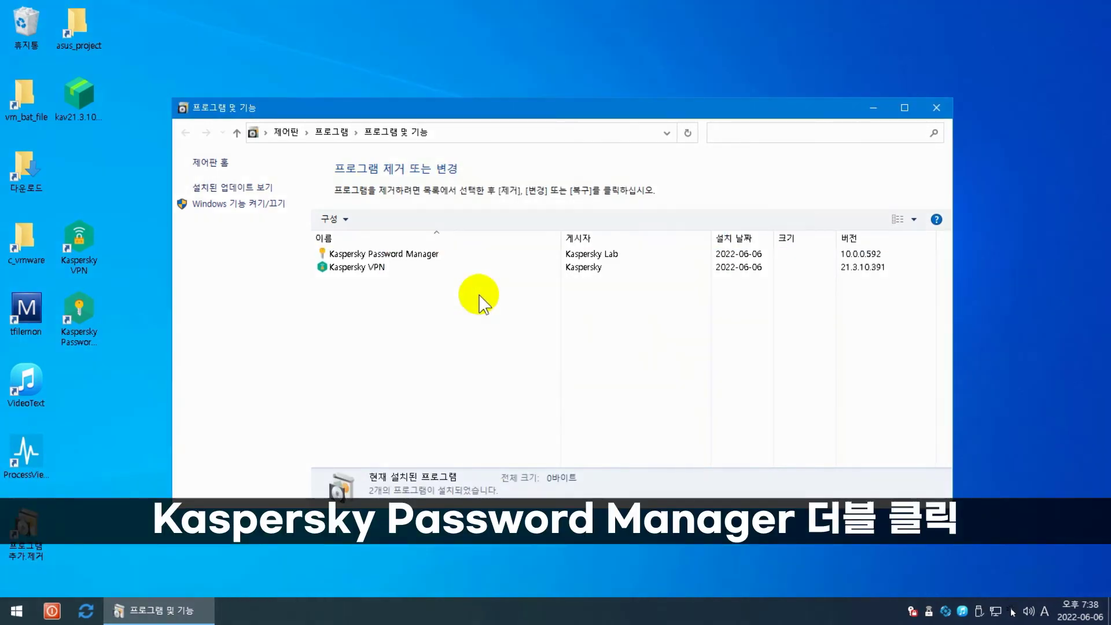
- Uninstall Kaspersky Password Manager, keeping its application settings, vault and backup copies of the vault
double_click(421, 256)
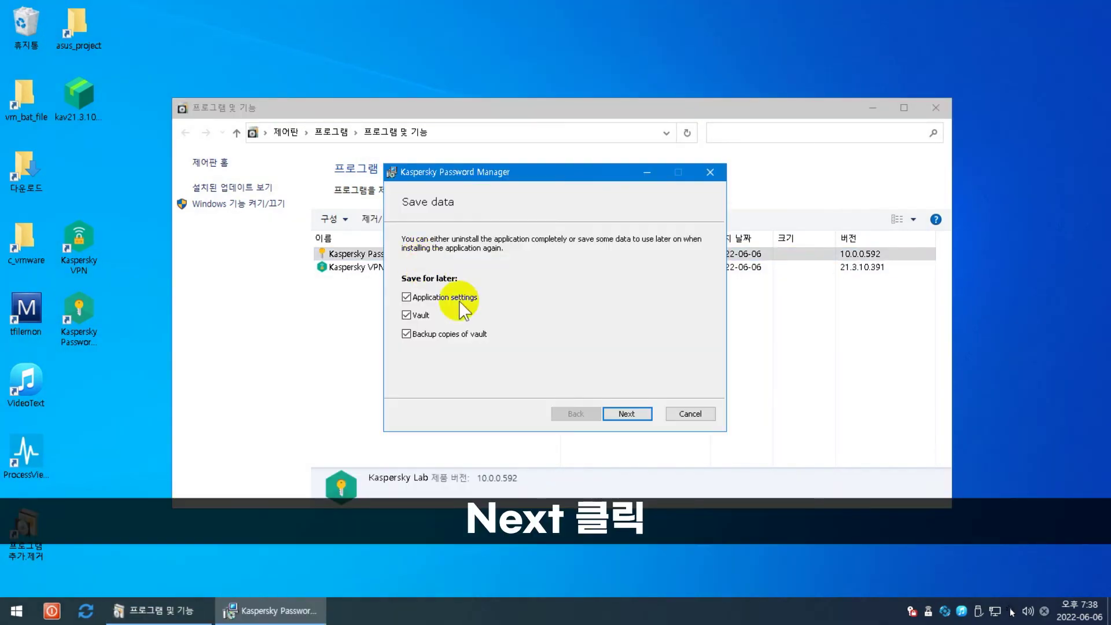
left_click(626, 414)
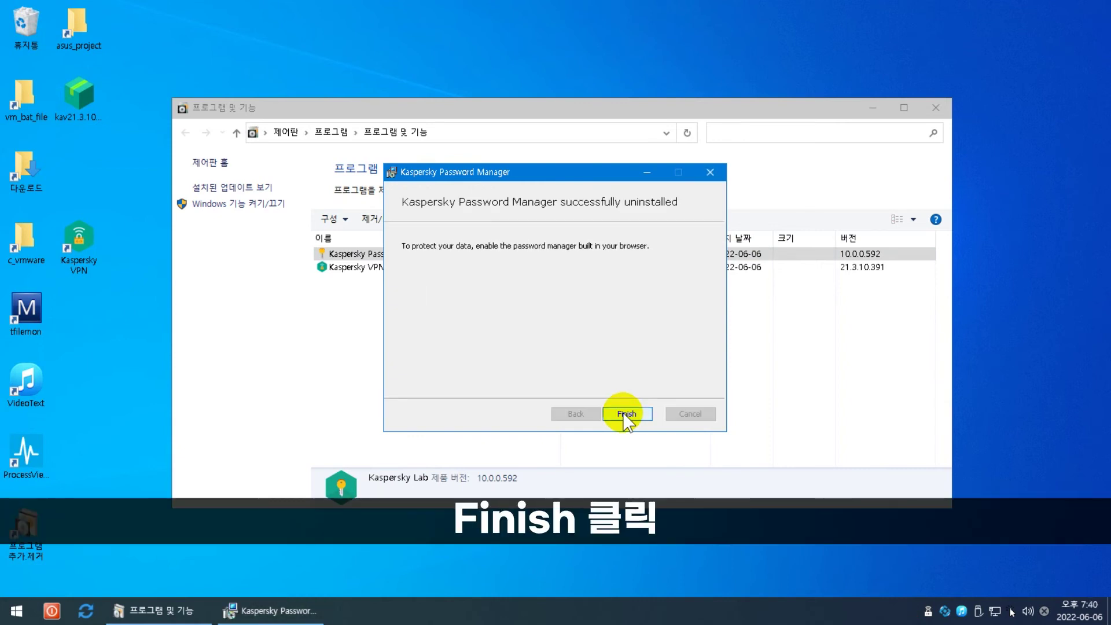
left_click(626, 414)
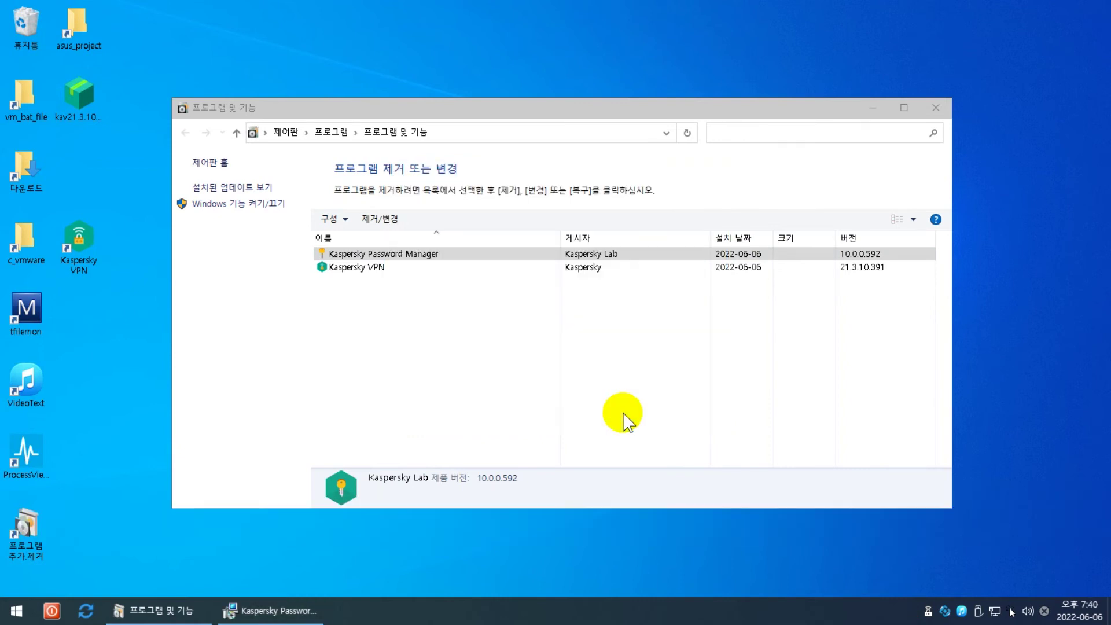
- Uninstall Kaspersky VPN without saving its operational settings, decline the immediate restart and close the installed programs list
double_click(375, 256)
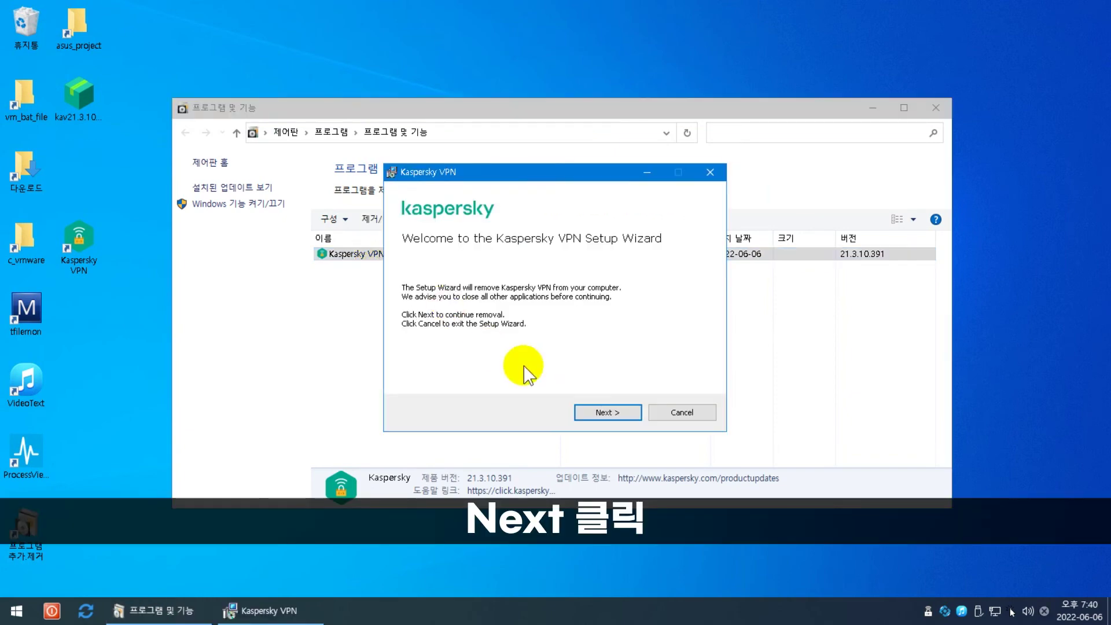
left_click(623, 408)
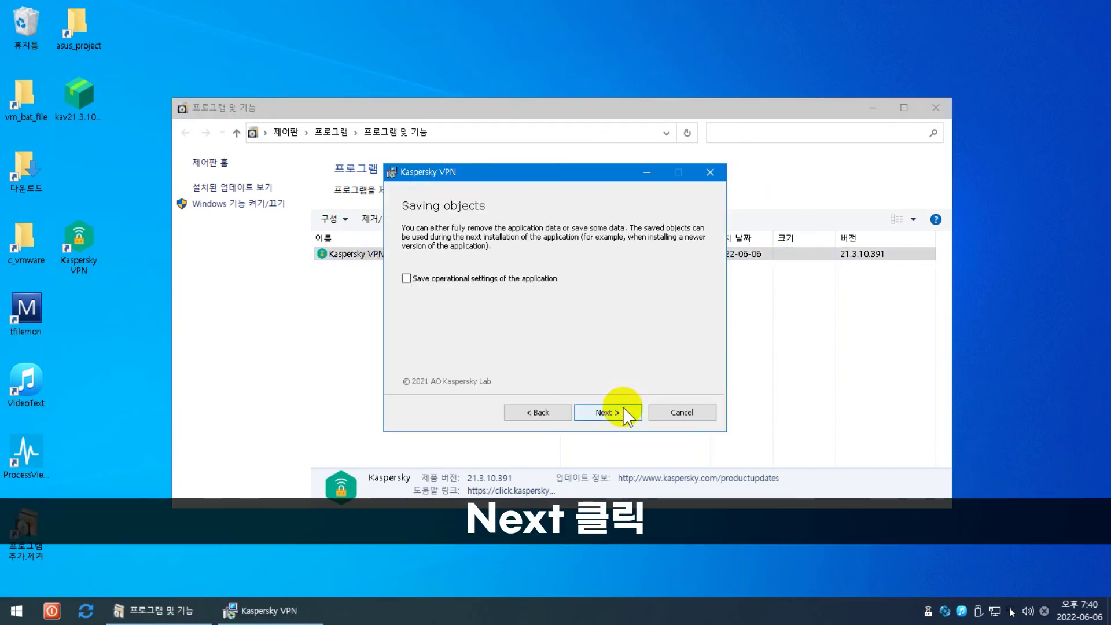
left_click(623, 407)
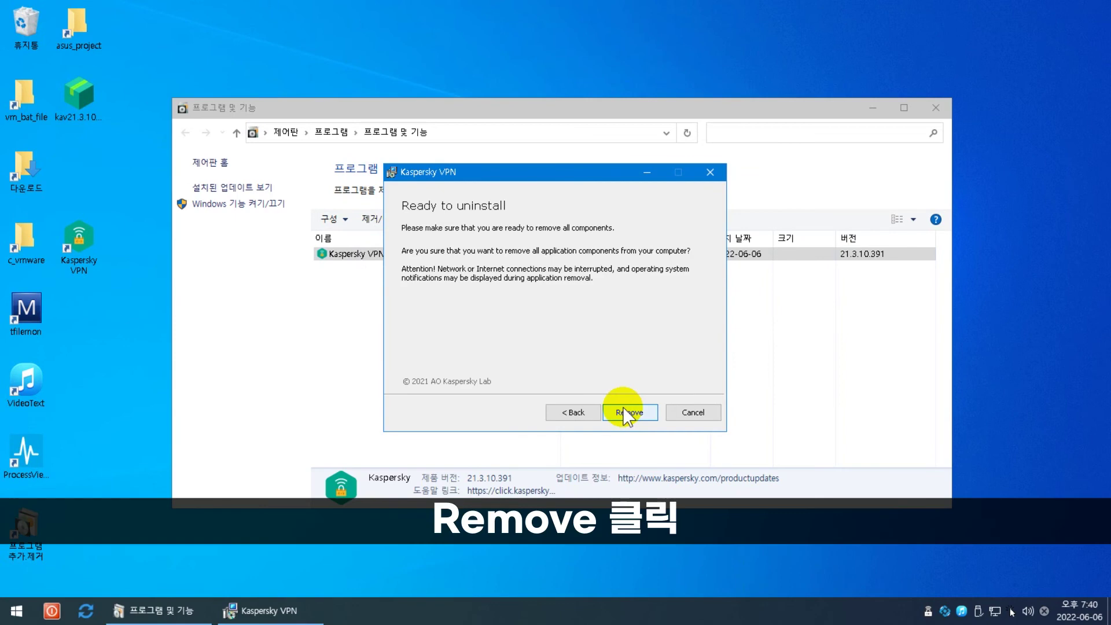
left_click(624, 410)
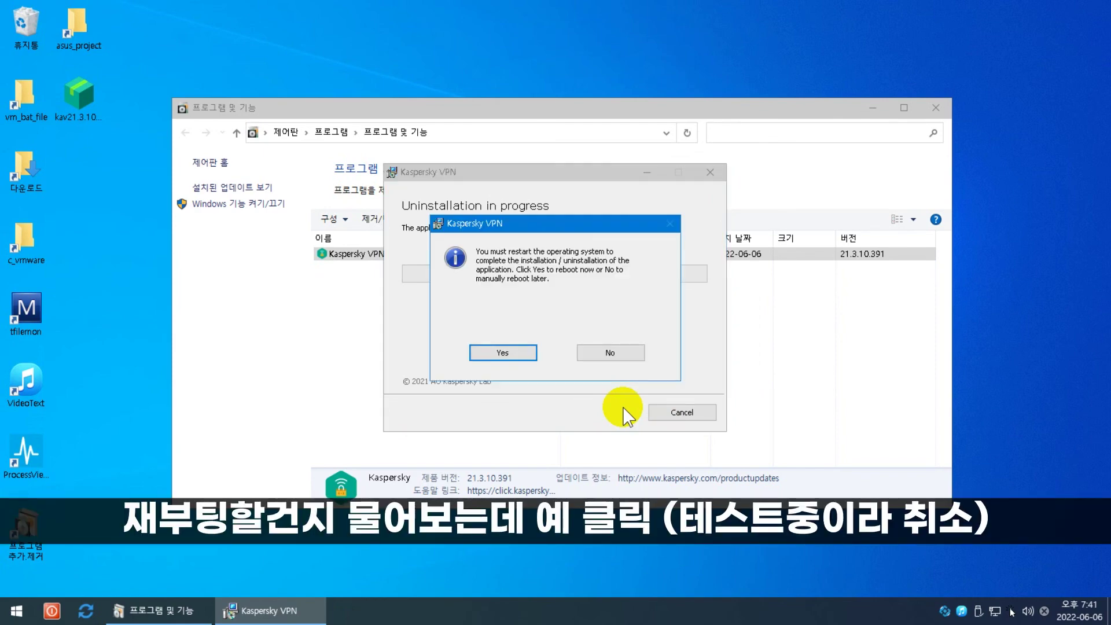
left_click(623, 356)
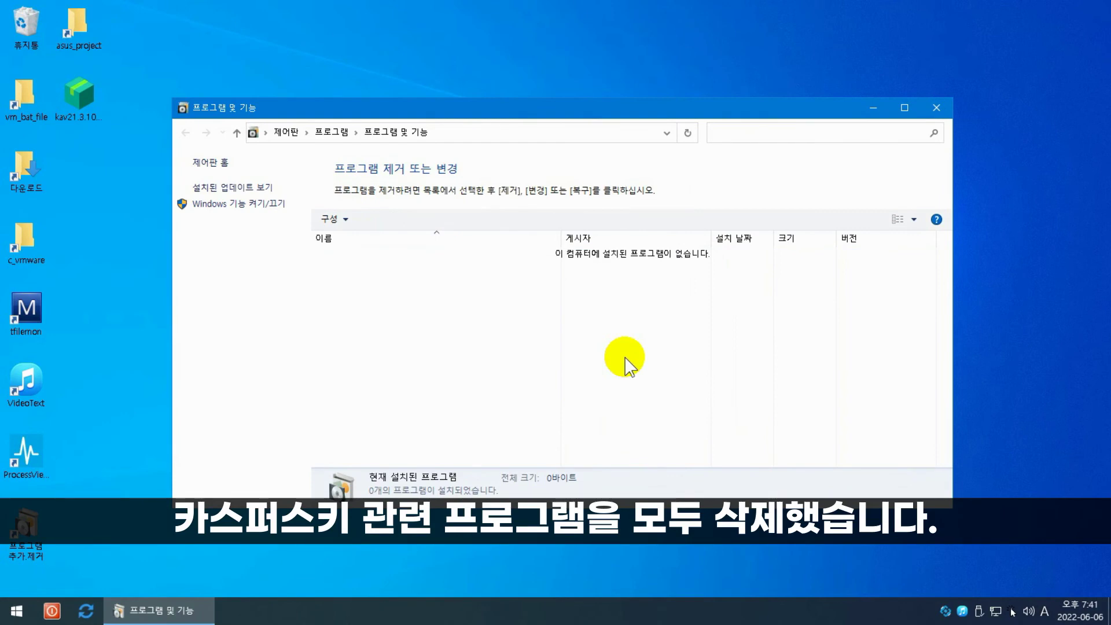
left_click(929, 109)
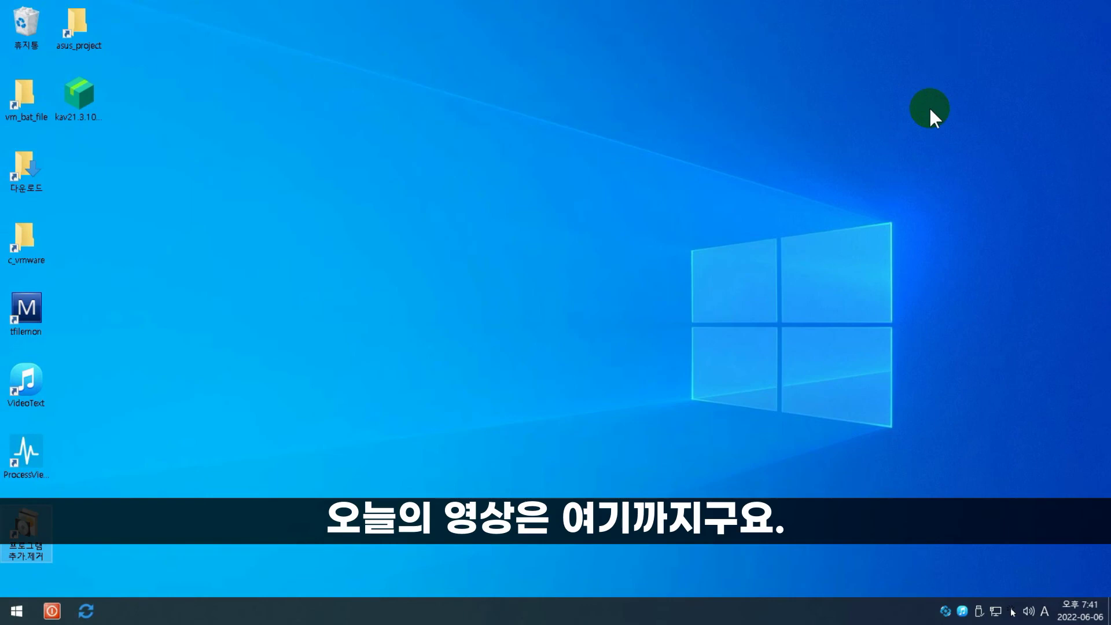